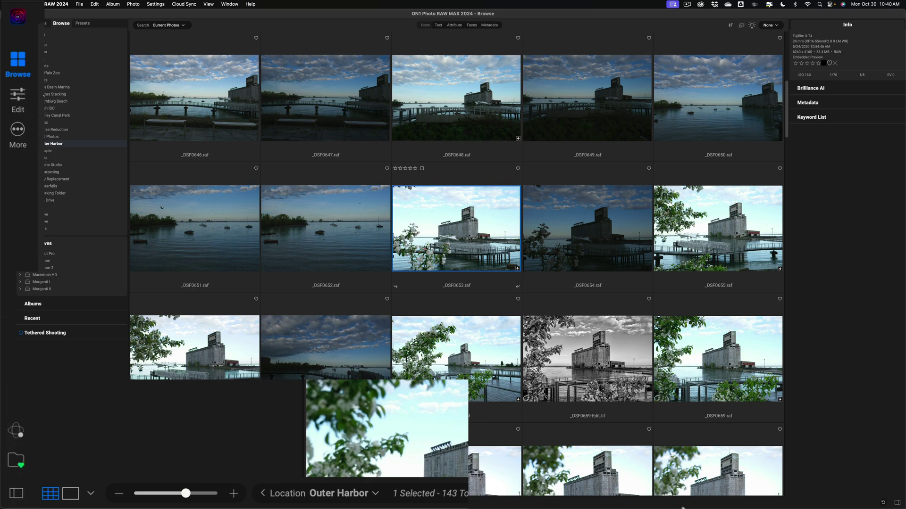
Step: Switch to ON1 Photo RAW 2023 to view the same Outer Harbor photos
{"action": "mouse_move", "coordinate": [685, 508]}
{"action": "left_click", "coordinate": [651, 501]}
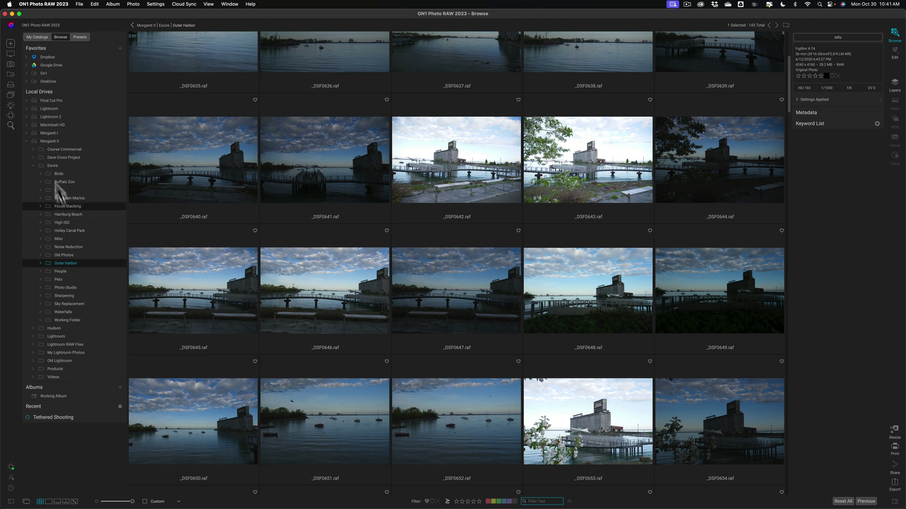
Step: Return to ON1 Photo RAW 2024 and show the More list of modules: Local Adjustments, Sky Swap AI, Export, Share
{"action": "mouse_move", "coordinate": [517, 495]}
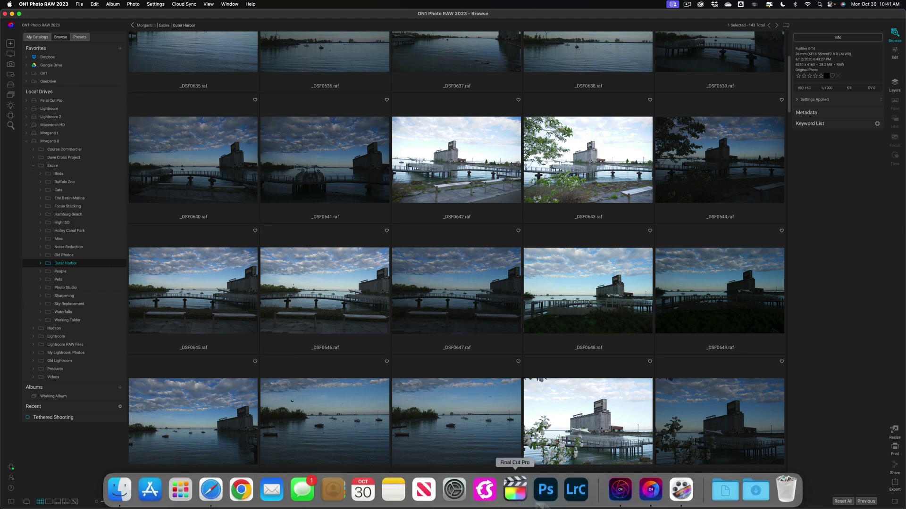
{"action": "left_click", "coordinate": [619, 489]}
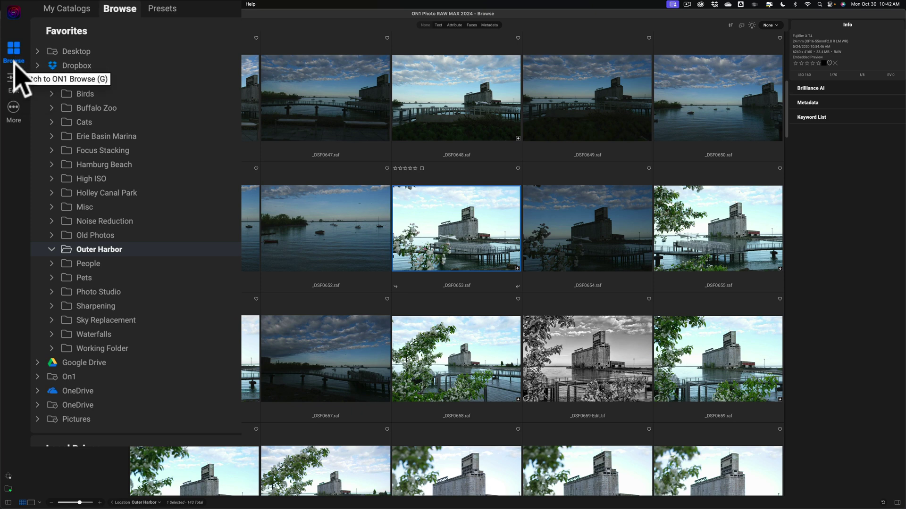
{"action": "left_click", "coordinate": [14, 107]}
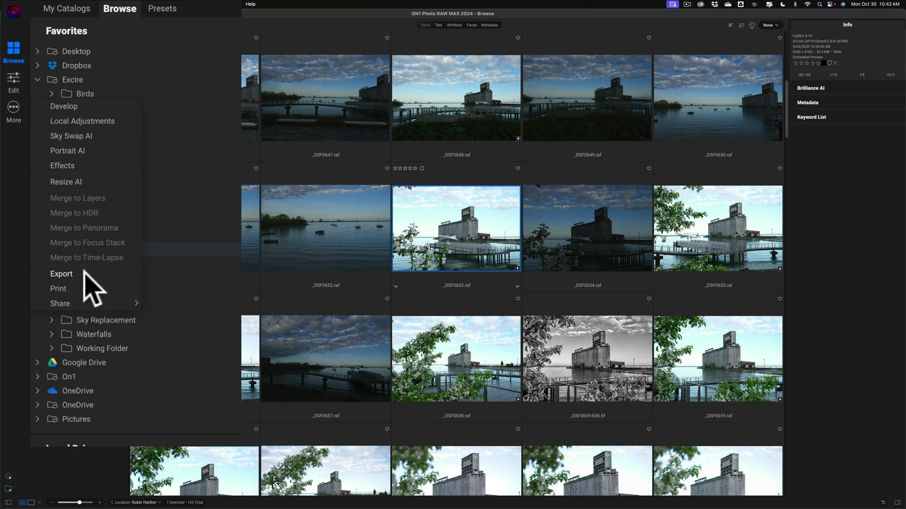
{"action": "mouse_move", "coordinate": [86, 300]}
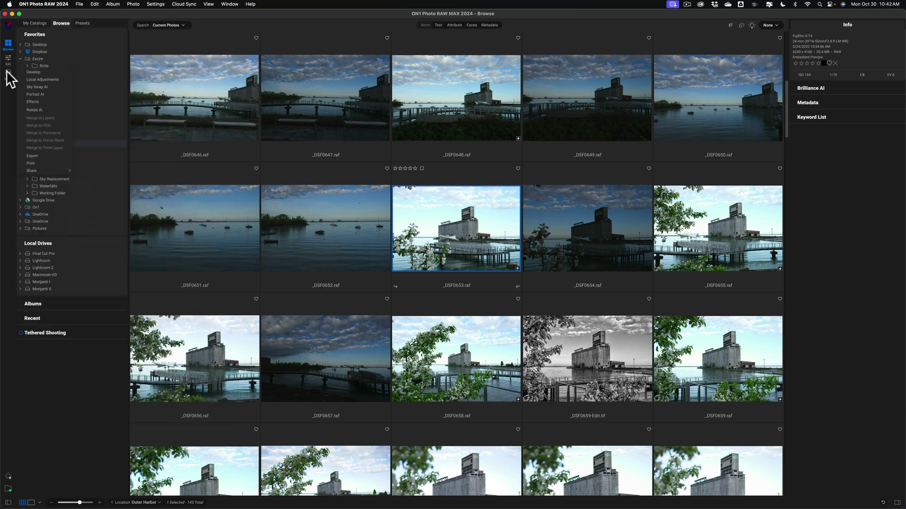
Step: Close the More list and add _DSF0655, _DSF0658 and _DSF0659 to the _DSF0653 selection
{"action": "left_click", "coordinate": [7, 91]}
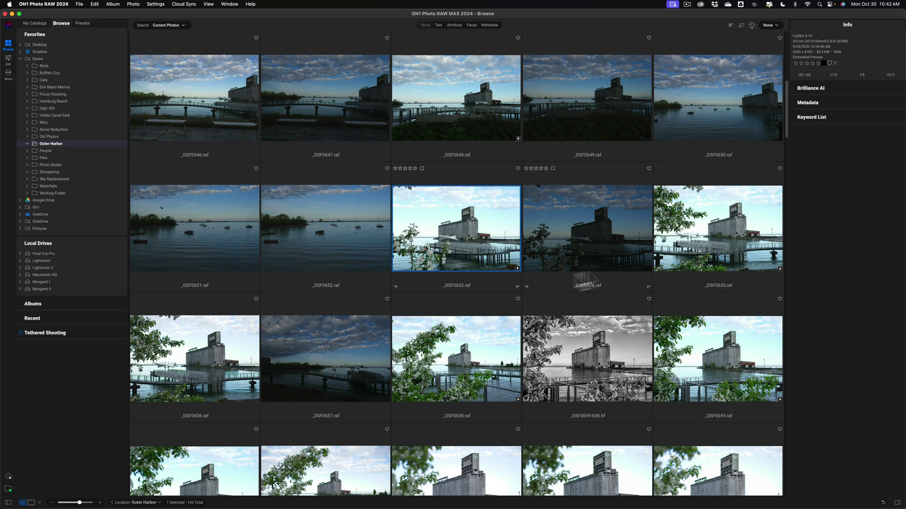
{"action": "key", "text": "super"}
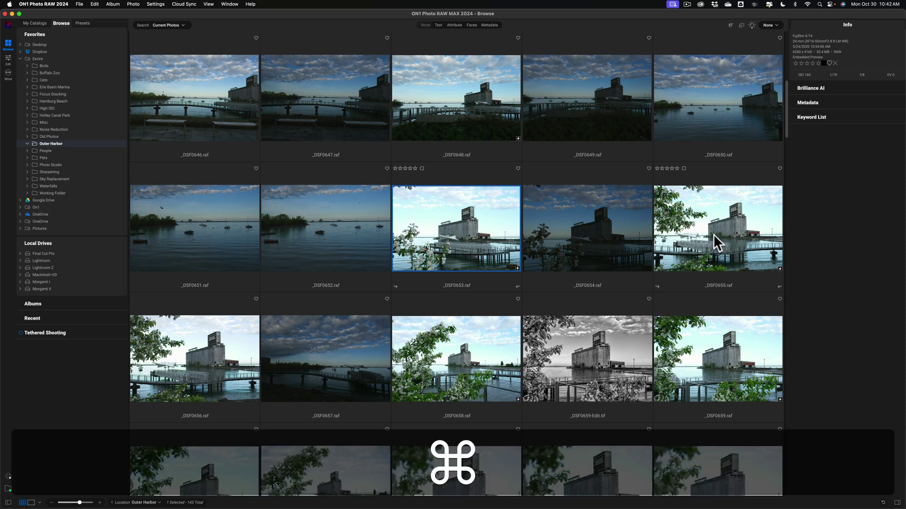
{"action": "left_click", "coordinate": [713, 234], "text": "super"}
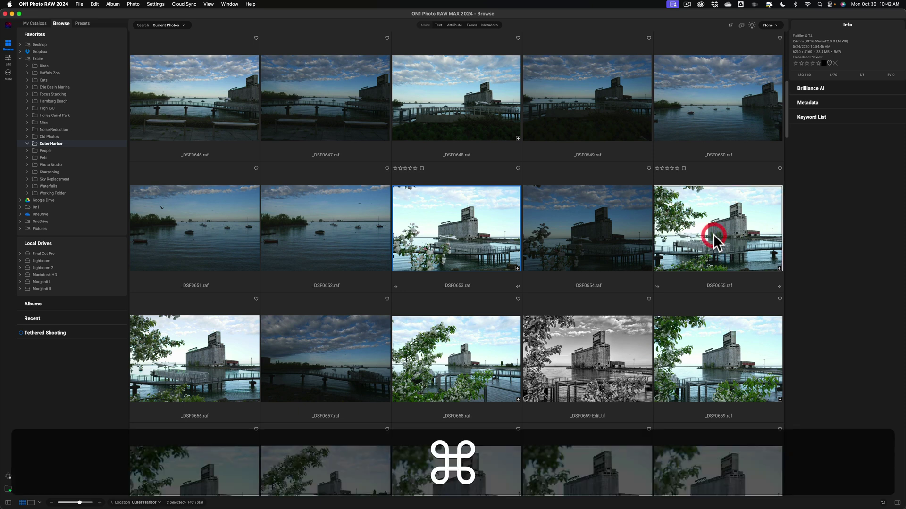
{"action": "left_click", "coordinate": [480, 333], "text": "super"}
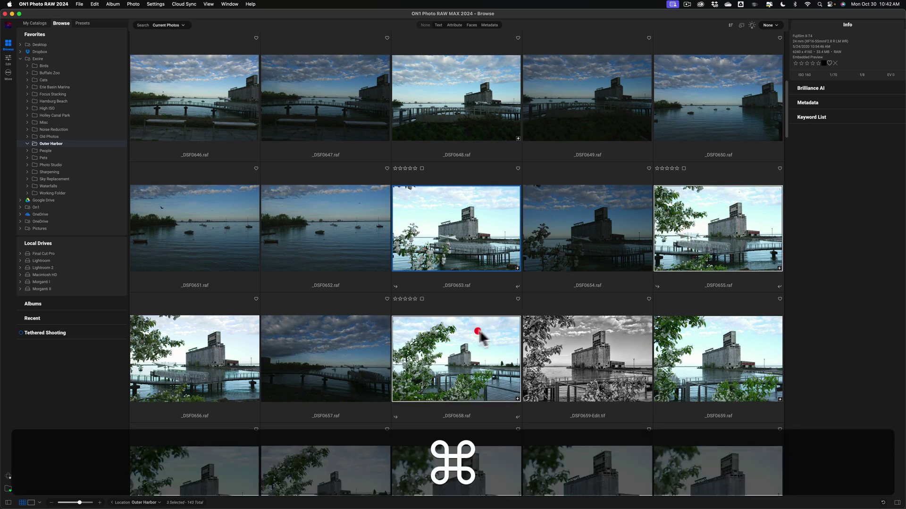
{"action": "left_click", "coordinate": [703, 337], "text": "super"}
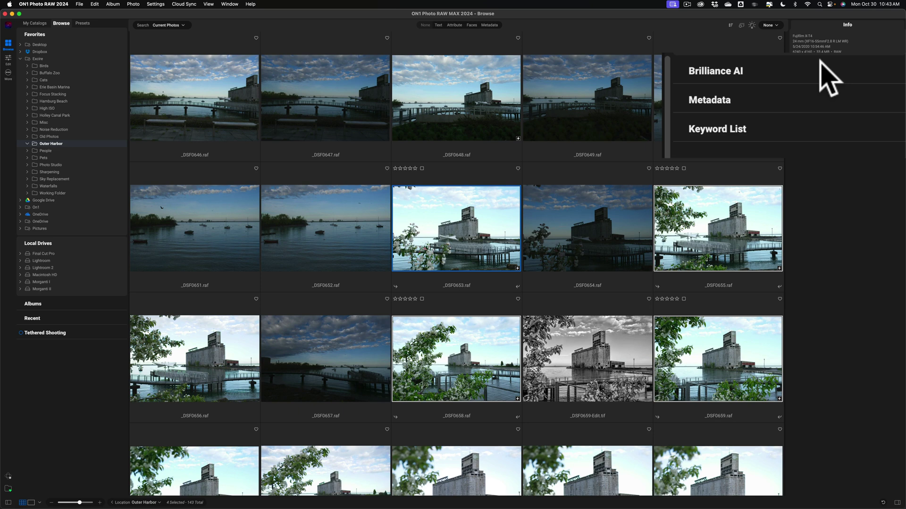
Step: Turn Brilliance AI Tone & Color on for the four selected photos, then select _DSF0650
{"action": "left_click", "coordinate": [807, 71]}
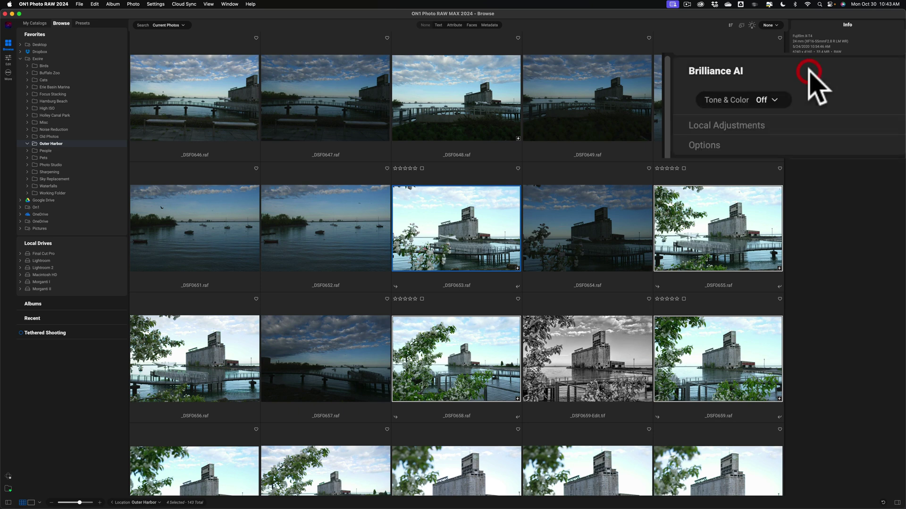
{"action": "left_click", "coordinate": [768, 84]}
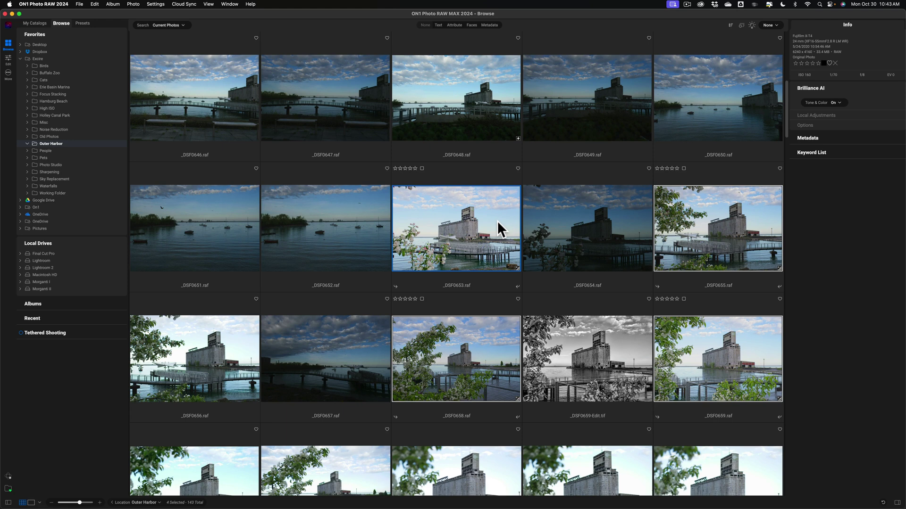
{"action": "left_click", "coordinate": [705, 102]}
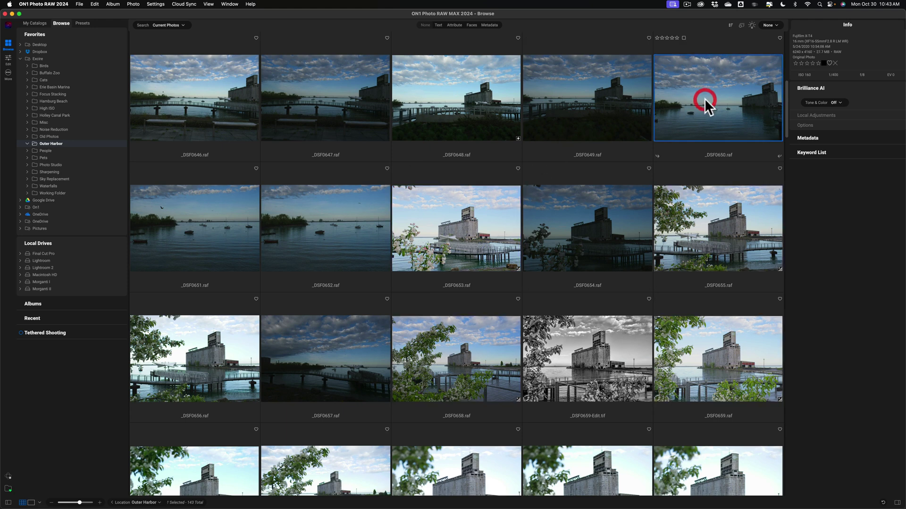
Step: Open _DSF0650 in Develop, briefly expanding and collapsing the Tone & Color pane
{"action": "left_click", "coordinate": [9, 59]}
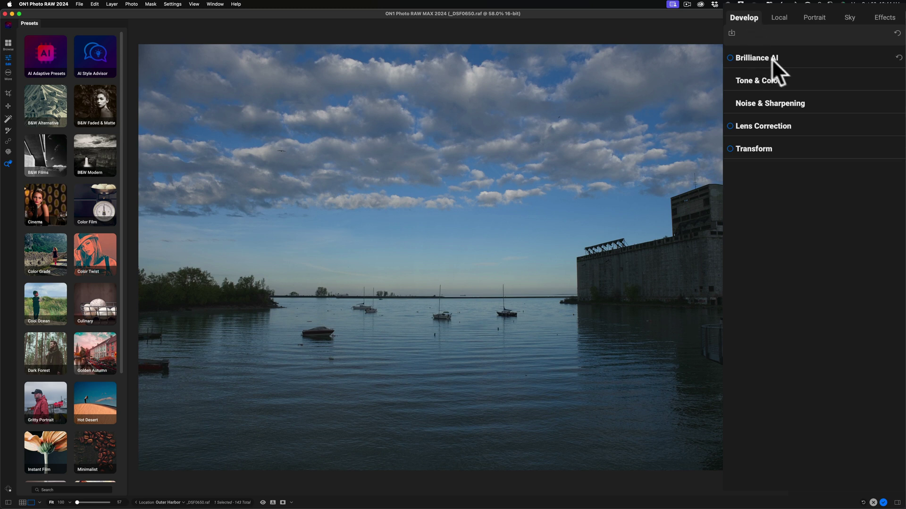
{"action": "left_click", "coordinate": [790, 78]}
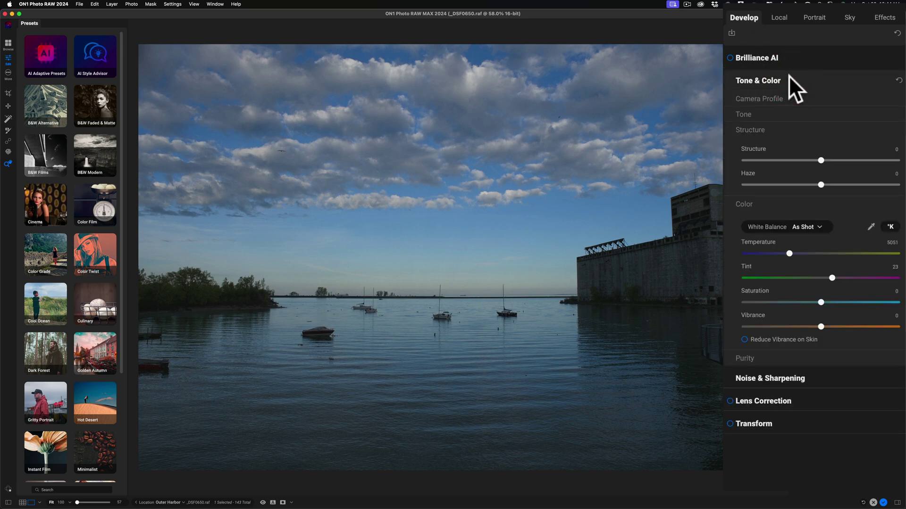
{"action": "left_click", "coordinate": [789, 78]}
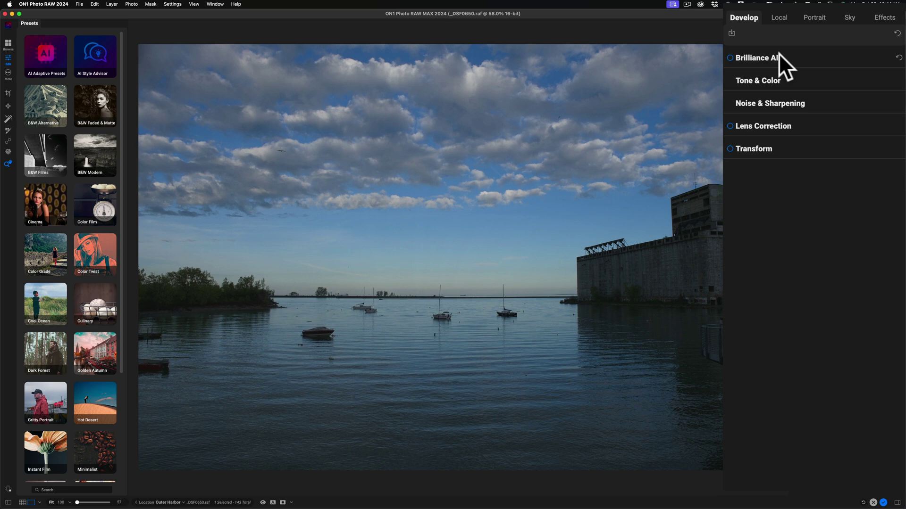
Step: Apply Brilliance AI to _DSF0650 (Exposure 0.83, Highlights -45, Auto white balance) and compare before/after
{"action": "left_click", "coordinate": [784, 81]}
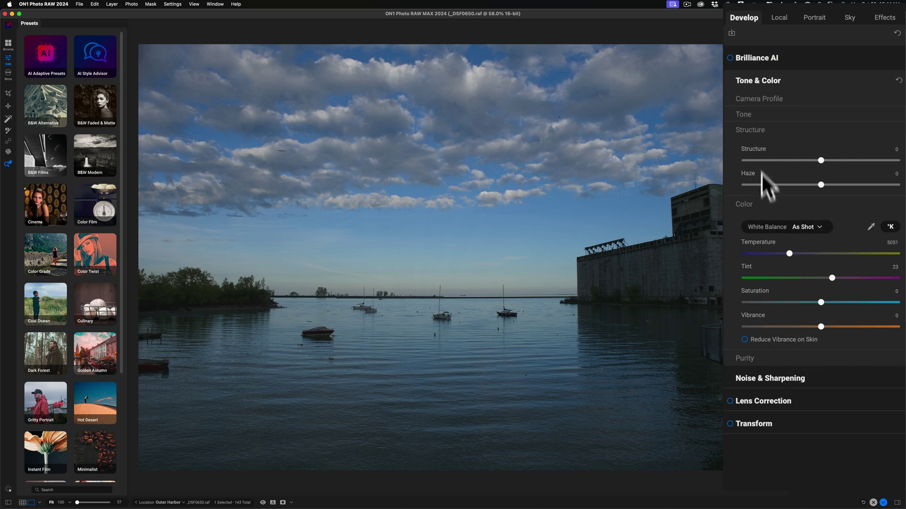
{"action": "left_click", "coordinate": [752, 117]}
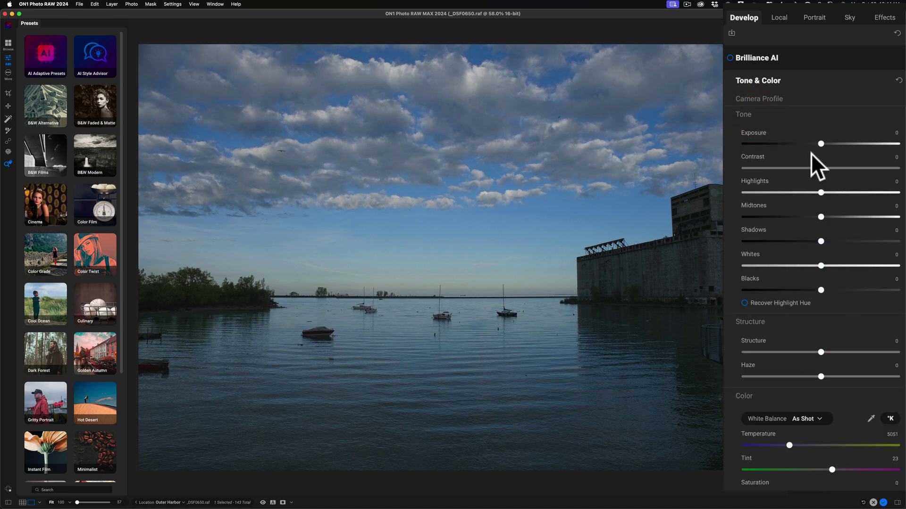
{"action": "left_click", "coordinate": [728, 56]}
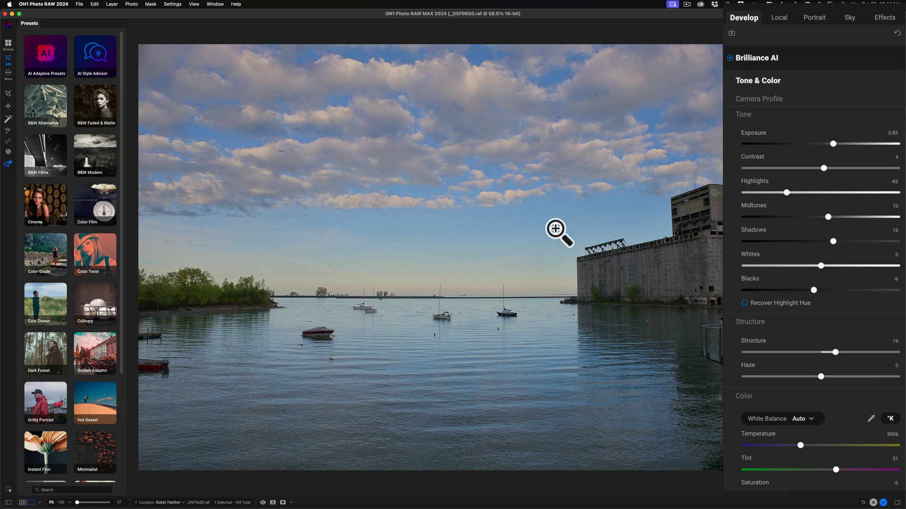
{"action": "key", "text": "backslash"}
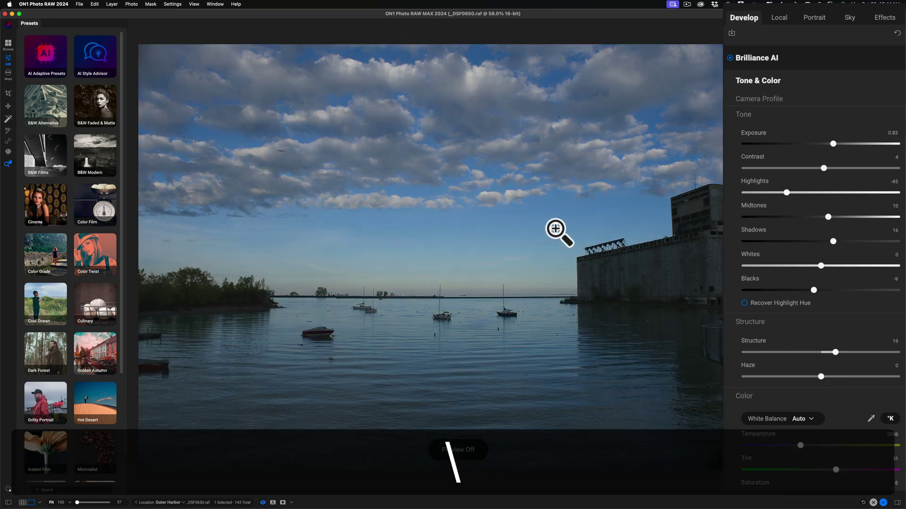
{"action": "key", "text": "backslash"}
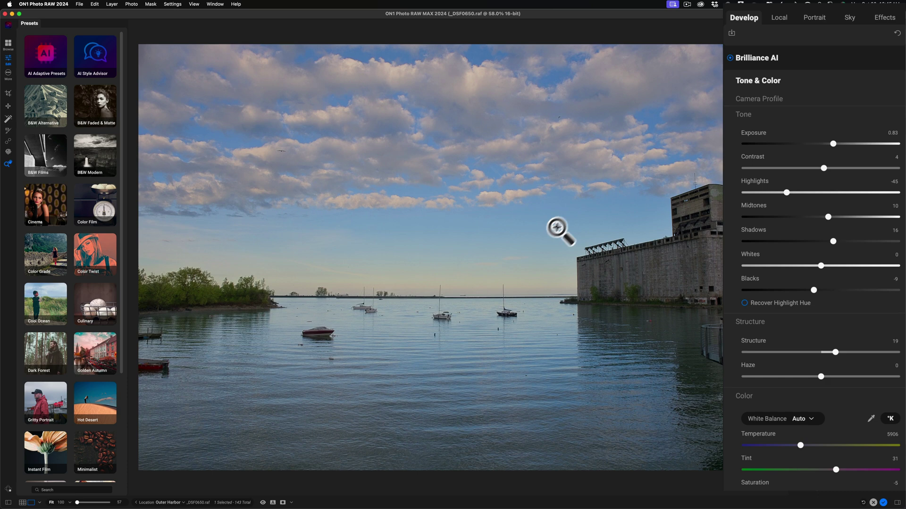
Step: Try different Brilliance AI Amount values, then set the Amount back to 100
{"action": "left_click", "coordinate": [802, 80]}
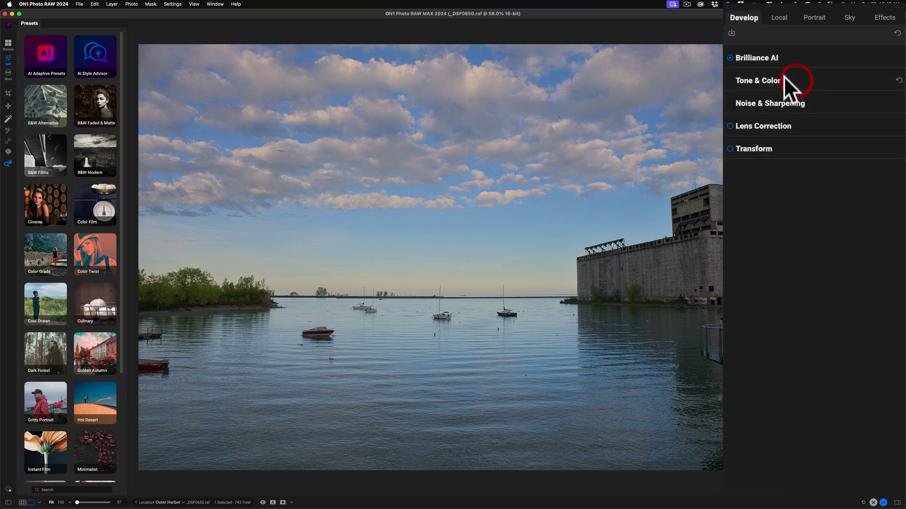
{"action": "left_click", "coordinate": [788, 59]}
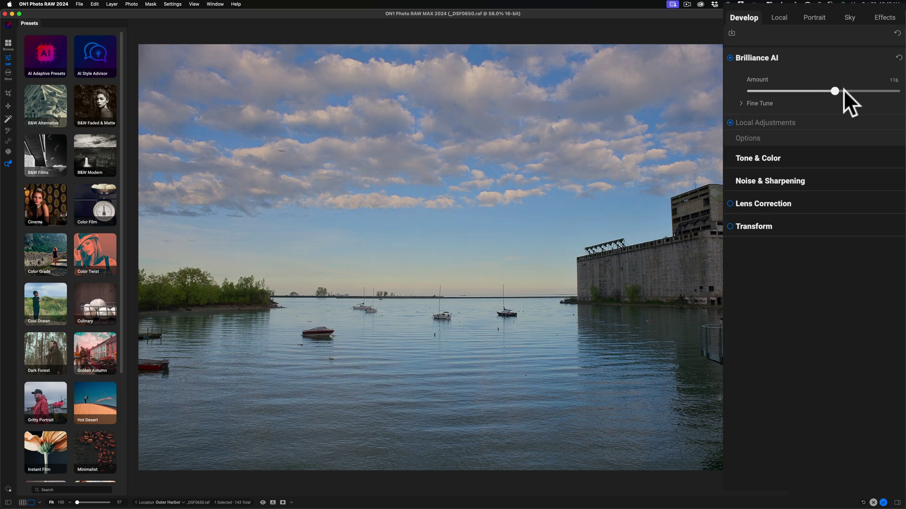
{"action": "left_click_drag", "start_coordinate": [843, 90], "coordinate": [858, 91]}
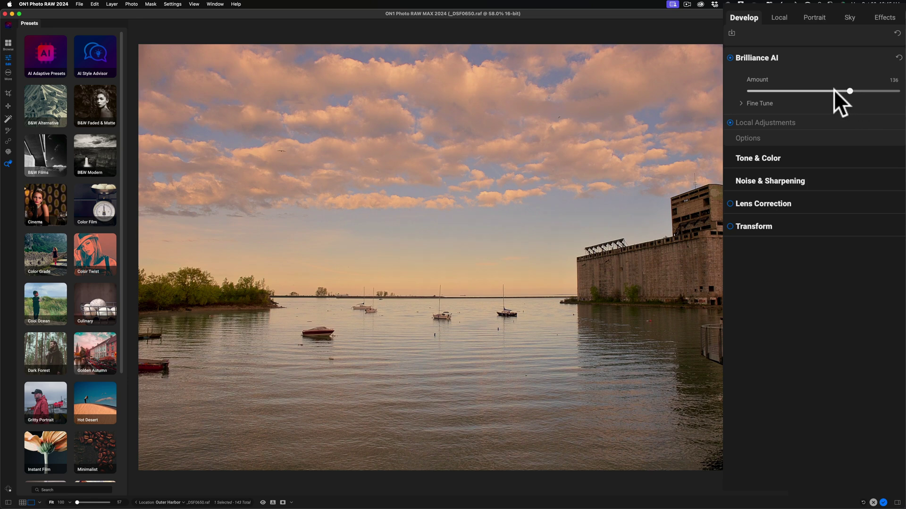
{"action": "left_click_drag", "start_coordinate": [791, 89], "coordinate": [896, 91]}
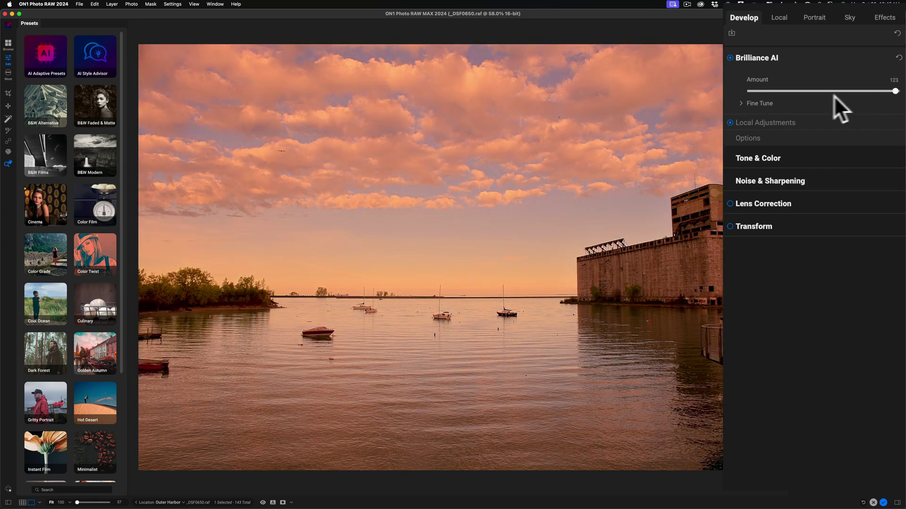
{"action": "left_click", "coordinate": [822, 92]}
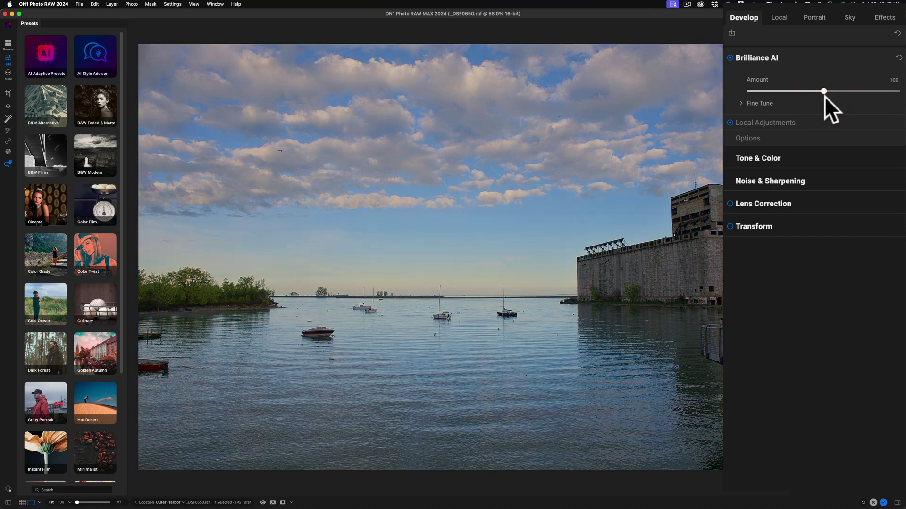
Step: Expand Brilliance AI Fine Tune and adjust the Color Amount slider
{"action": "left_click", "coordinate": [741, 102]}
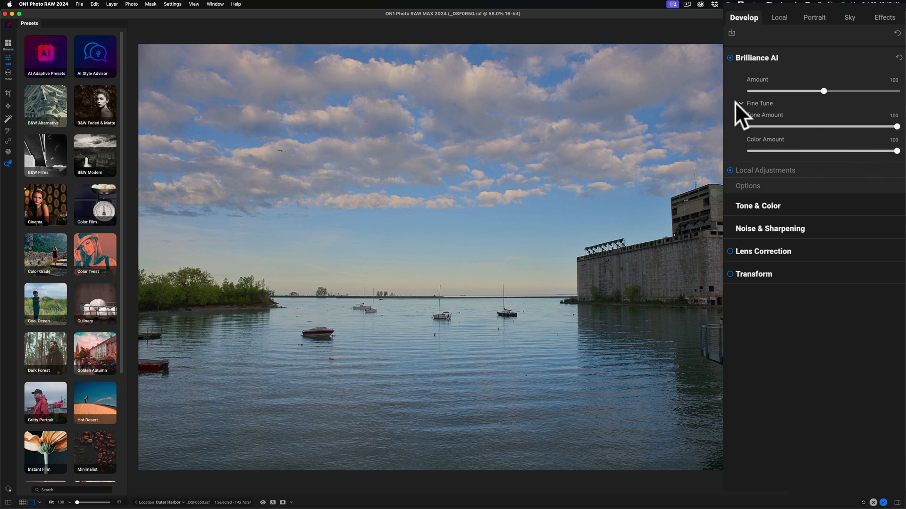
{"action": "left_click", "coordinate": [895, 151]}
{"action": "left_click_drag", "start_coordinate": [859, 147], "coordinate": [904, 151]}
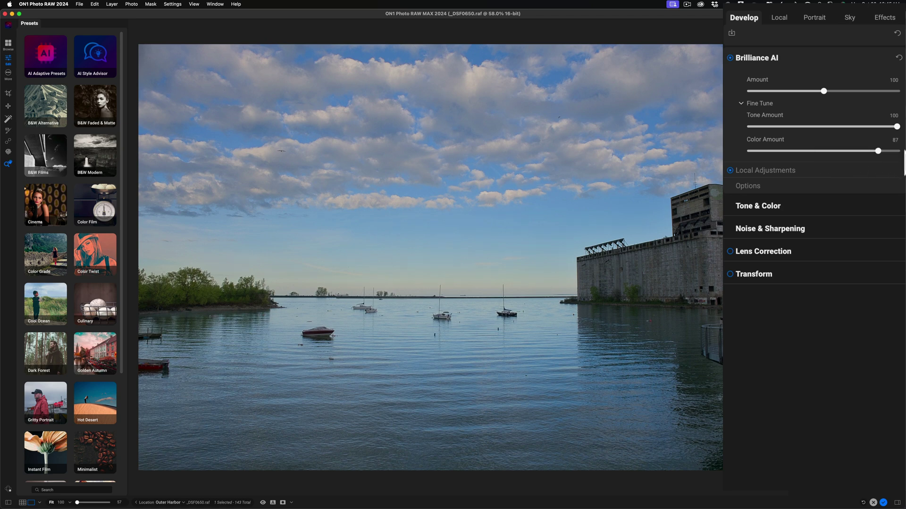
Step: Collapse Fine Tune and show Brilliance AI Local Adjustments: Flora, Sky and Water at 25
{"action": "left_click", "coordinate": [741, 103]}
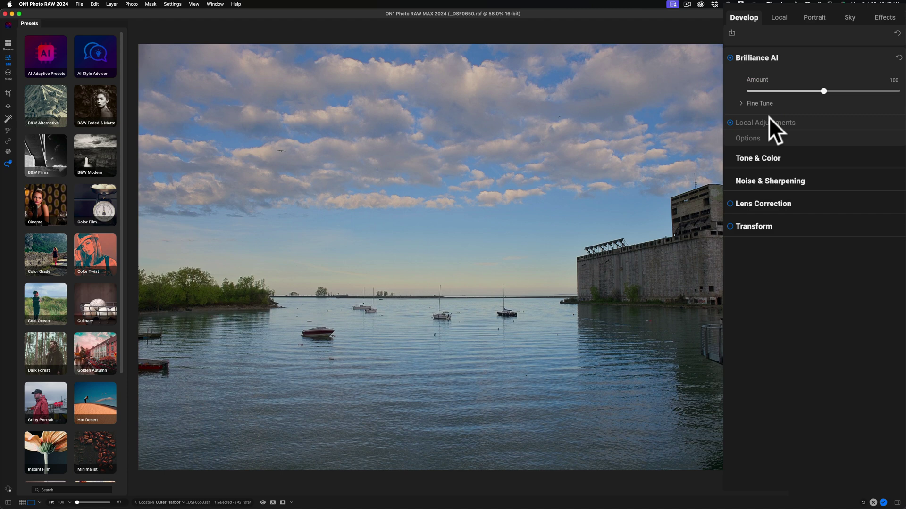
{"action": "left_click", "coordinate": [781, 151]}
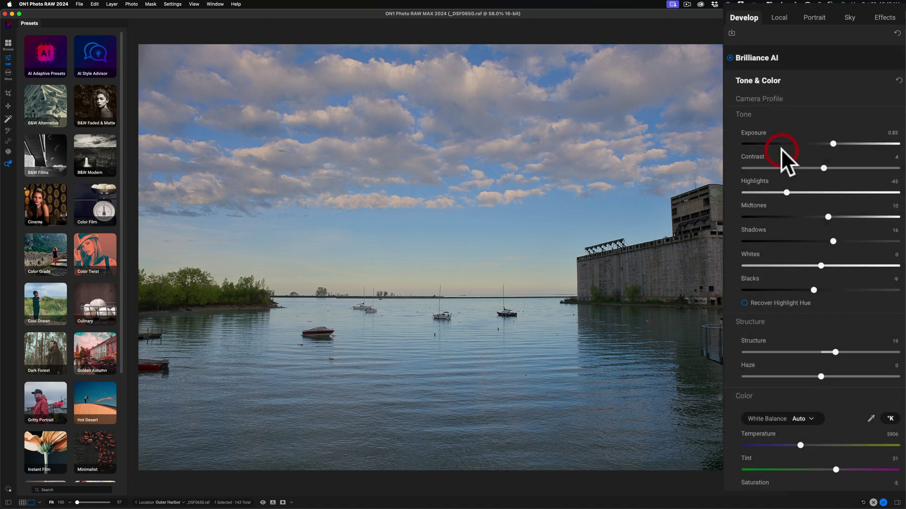
{"action": "left_click", "coordinate": [803, 79]}
{"action": "left_click", "coordinate": [802, 56]}
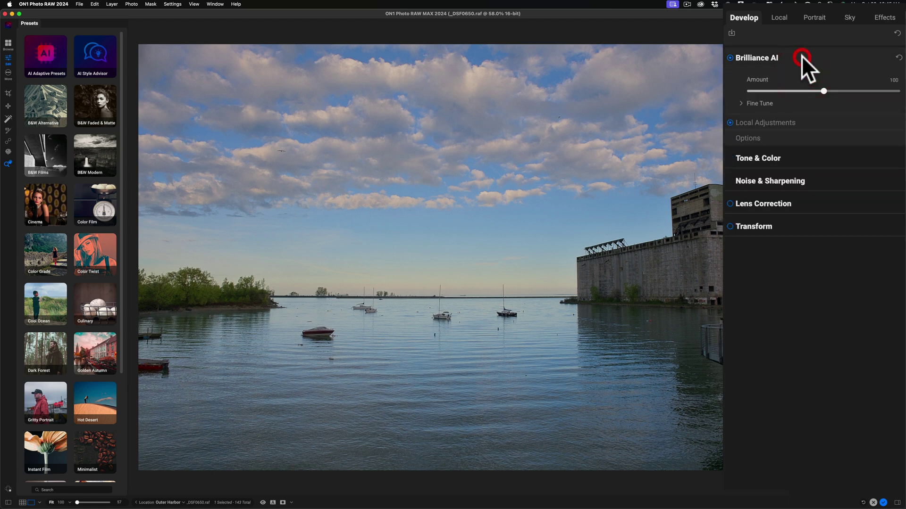
{"action": "left_click", "coordinate": [780, 120]}
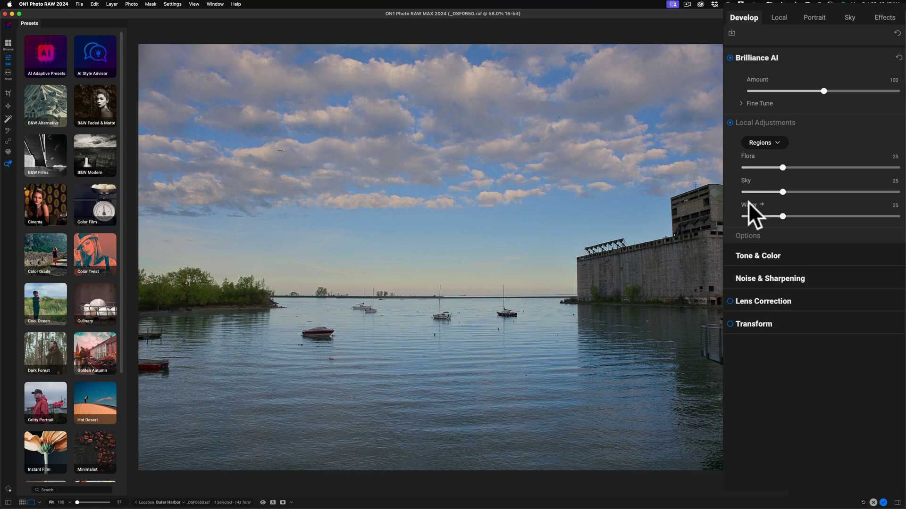
Step: Add an Architecture region to Brilliance AI Local Adjustments with strength 24
{"action": "left_click", "coordinate": [776, 143]}
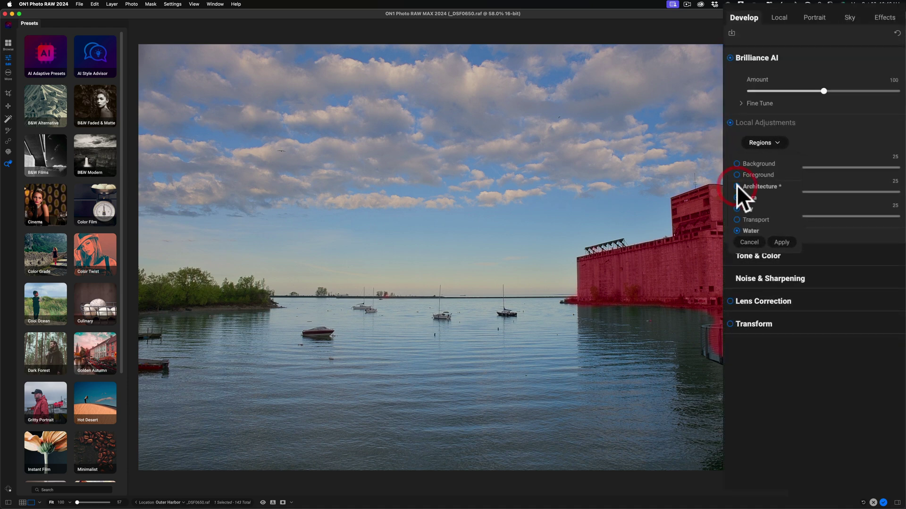
{"action": "left_click", "coordinate": [780, 242]}
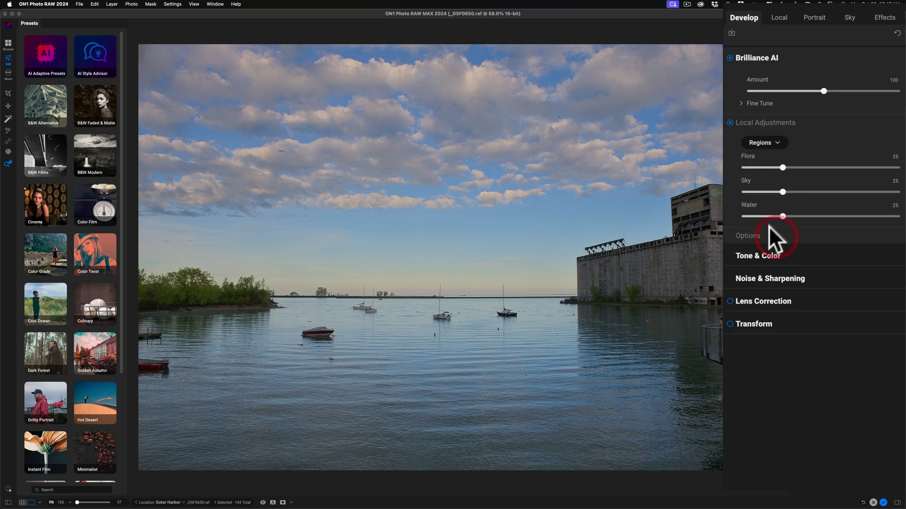
{"action": "left_click_drag", "start_coordinate": [783, 167], "coordinate": [896, 168]}
{"action": "left_click_drag", "start_coordinate": [812, 164], "coordinate": [781, 165]}
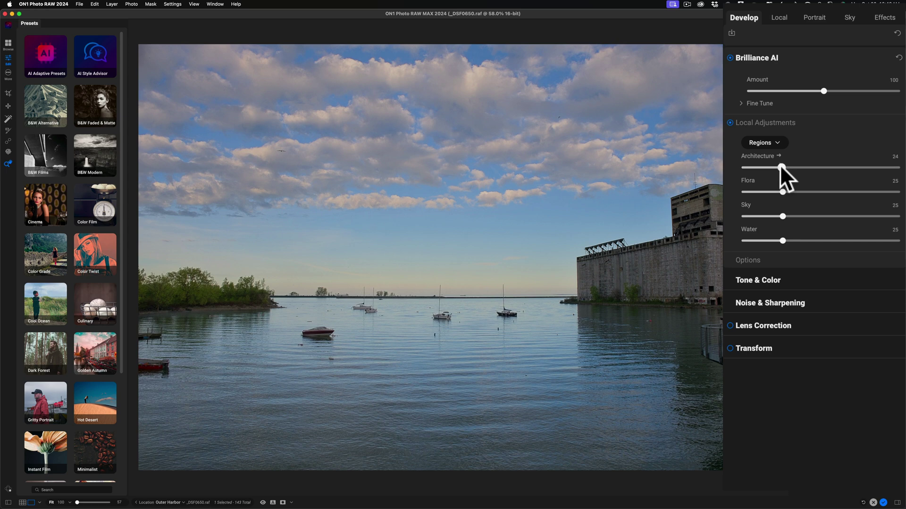
{"action": "left_click", "coordinate": [774, 143]}
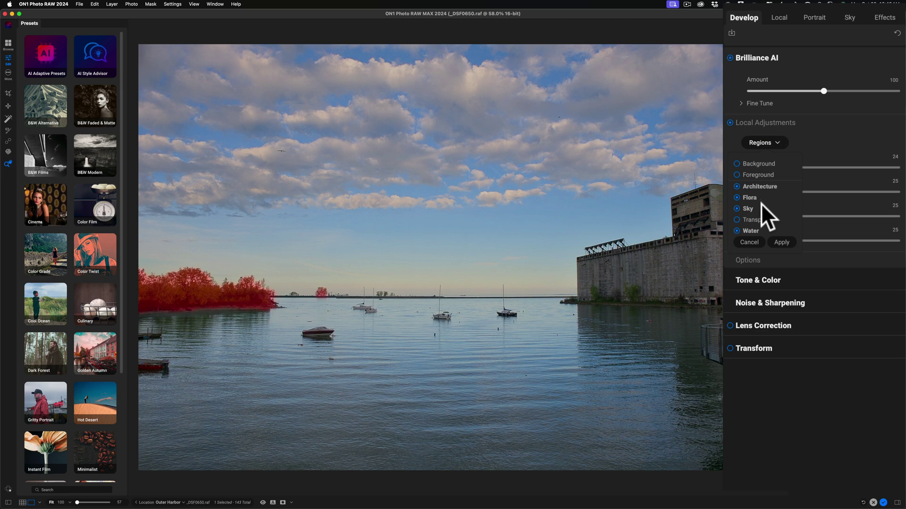
{"action": "left_click", "coordinate": [776, 141]}
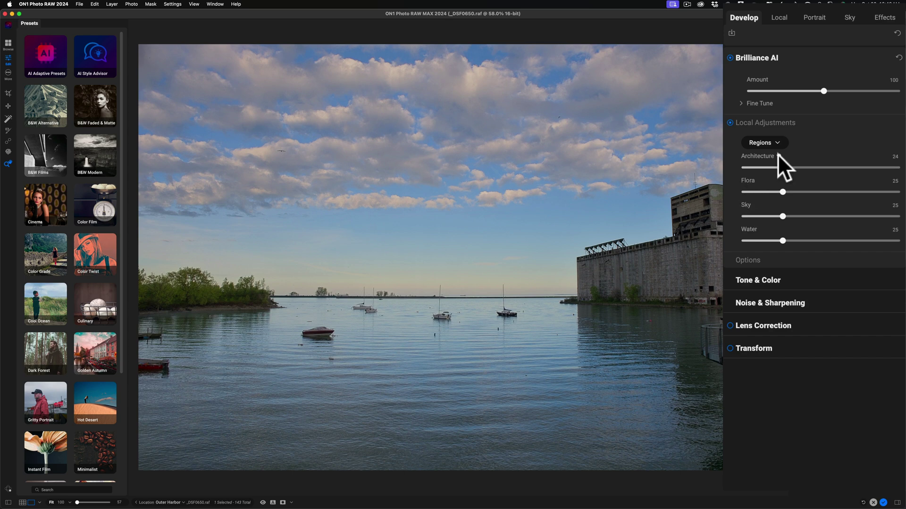
Step: Open the Architecture local layer, check its mask, and set Structure 82 and Exposure about 1.7
{"action": "left_click", "coordinate": [778, 155]}
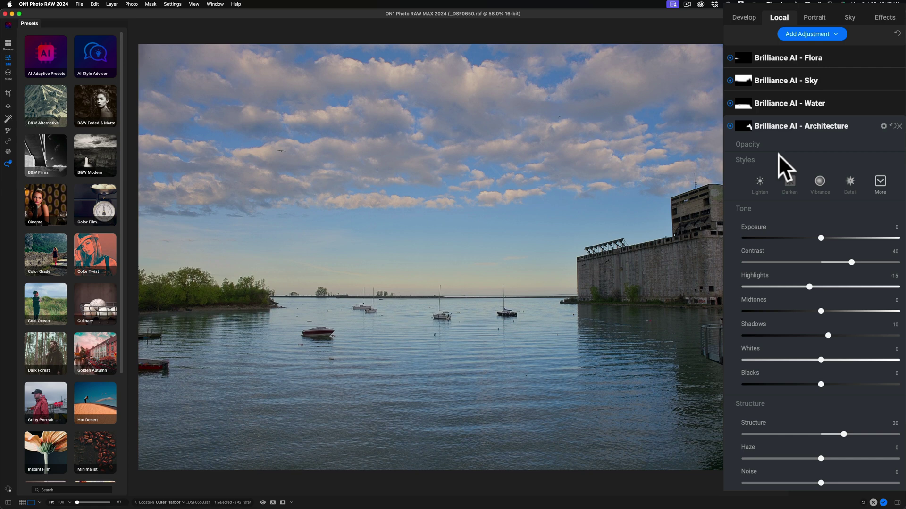
{"action": "left_click", "coordinate": [742, 125]}
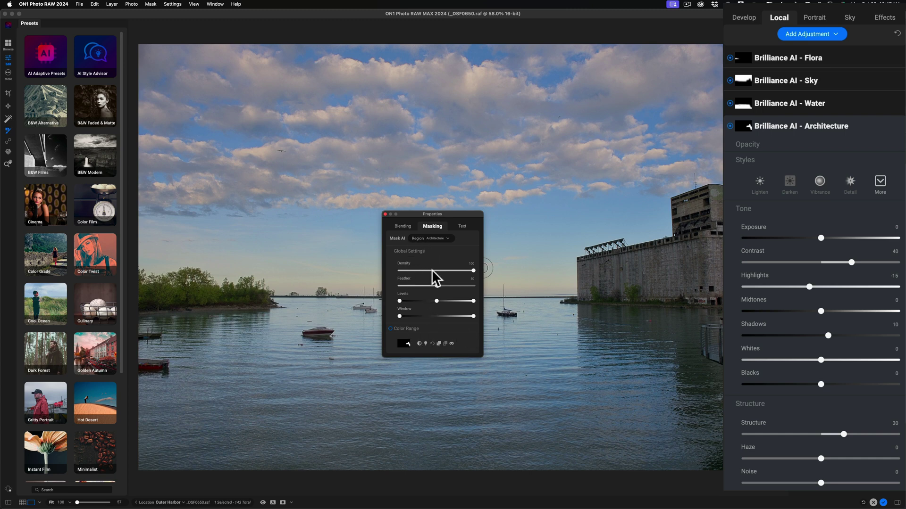
{"action": "left_click", "coordinate": [387, 214]}
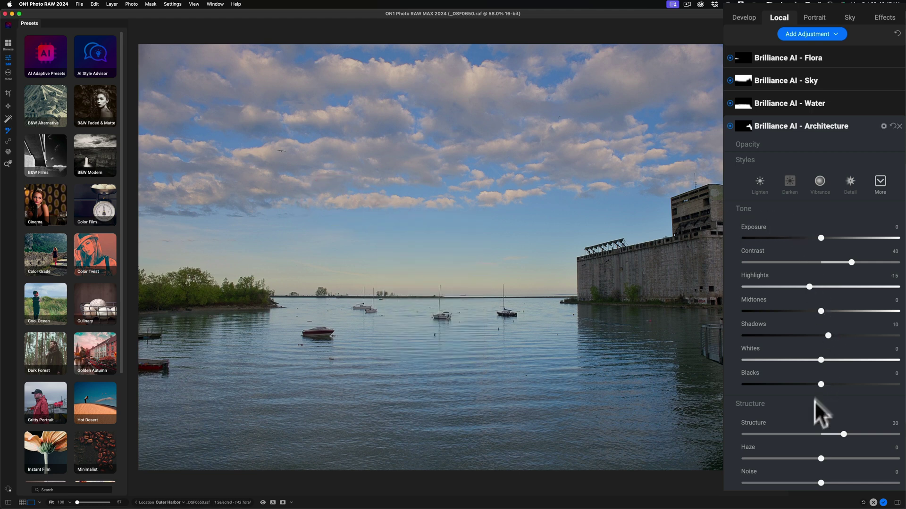
{"action": "left_click_drag", "start_coordinate": [872, 429], "coordinate": [880, 429]}
{"action": "left_click_drag", "start_coordinate": [821, 237], "coordinate": [844, 236]}
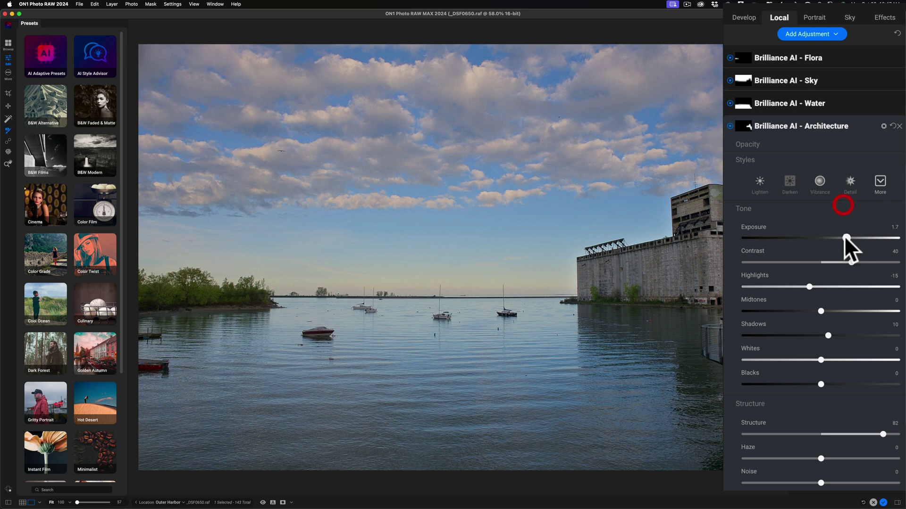
Step: Set the Sky layer to Exposure -1.55, Whites 33, Blacks -38, Structure 28, then return to Develop
{"action": "left_click", "coordinate": [839, 103]}
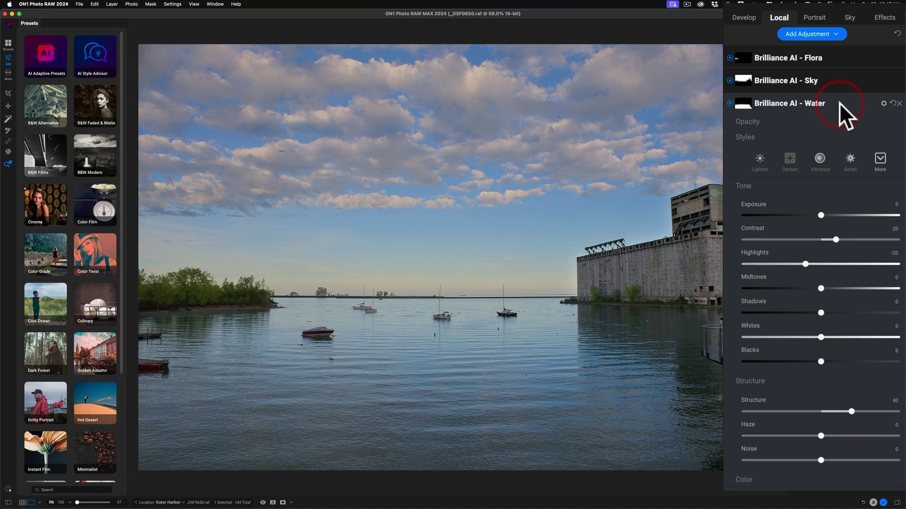
{"action": "left_click", "coordinate": [839, 81]}
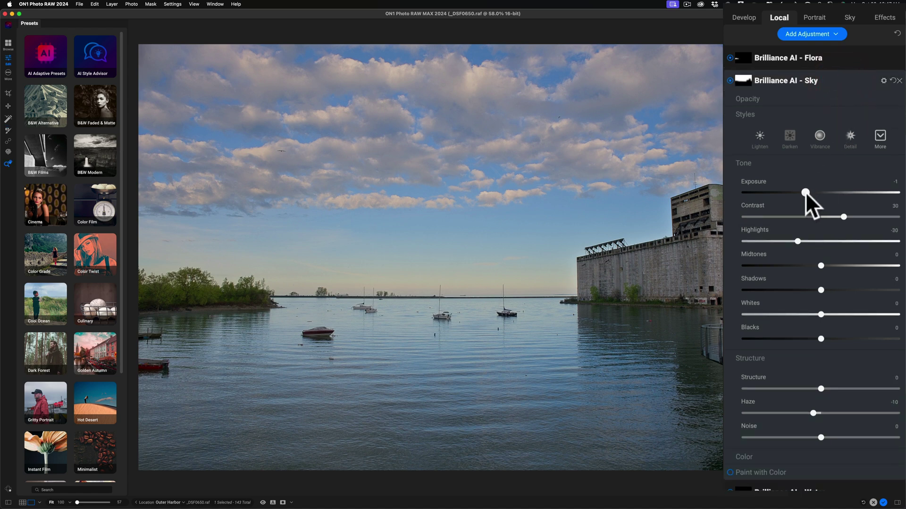
{"action": "left_click_drag", "start_coordinate": [804, 193], "coordinate": [796, 192]}
{"action": "left_click", "coordinate": [841, 386]}
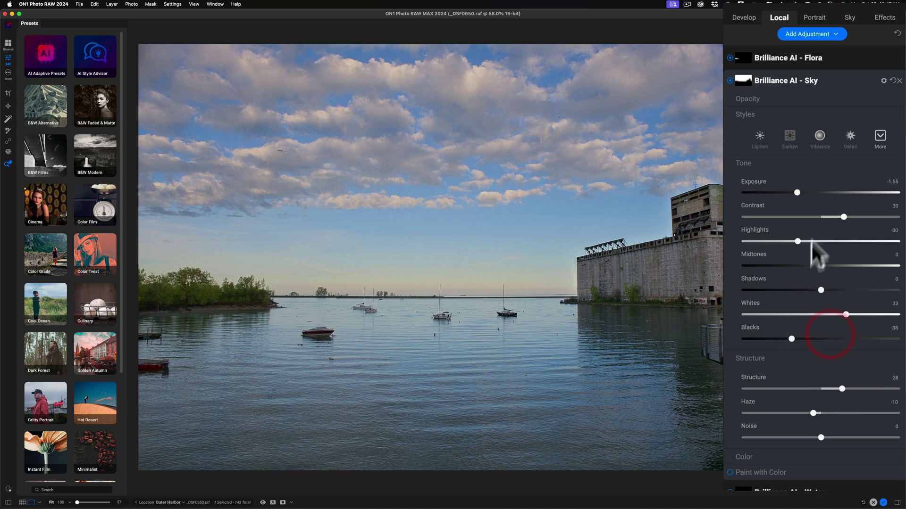
{"action": "left_click", "coordinate": [741, 17]}
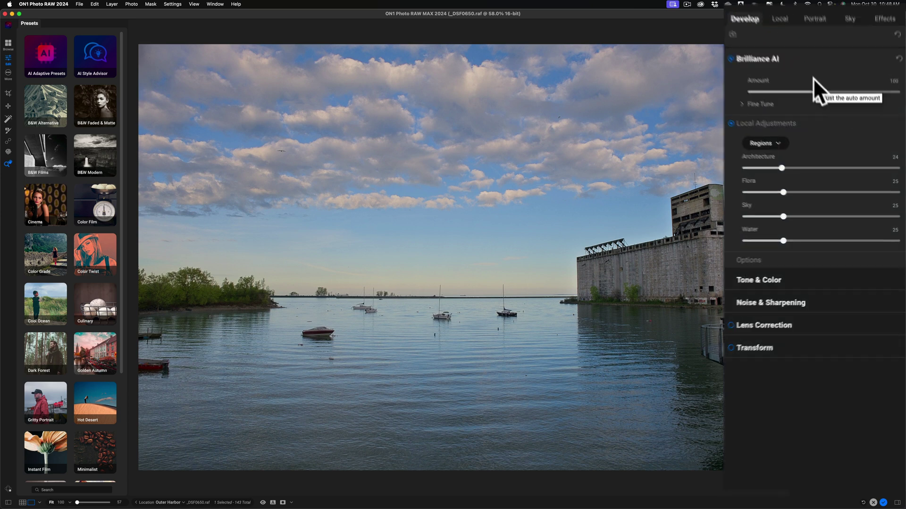
Step: Glance at the Tone & Color sliders, then check the Sky layer among the Local Brilliance AI layers
{"action": "left_click", "coordinate": [865, 265]}
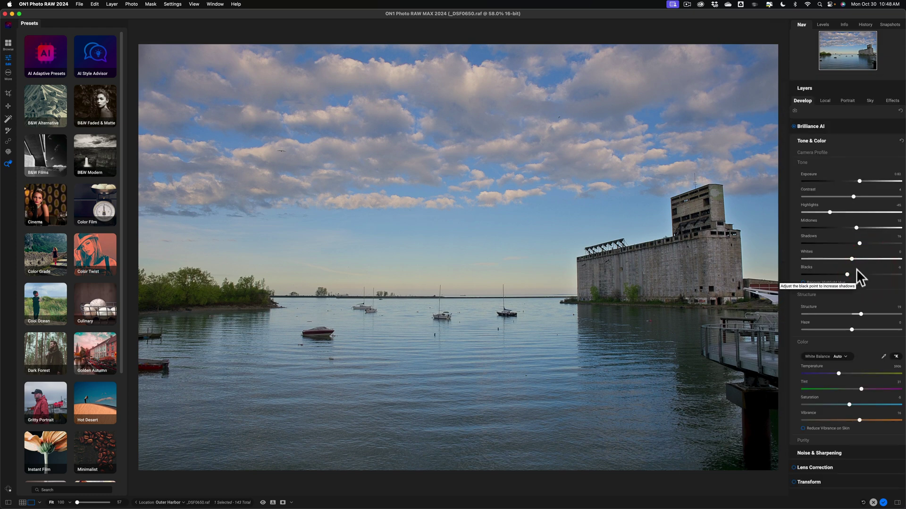
{"action": "left_click", "coordinate": [826, 163]}
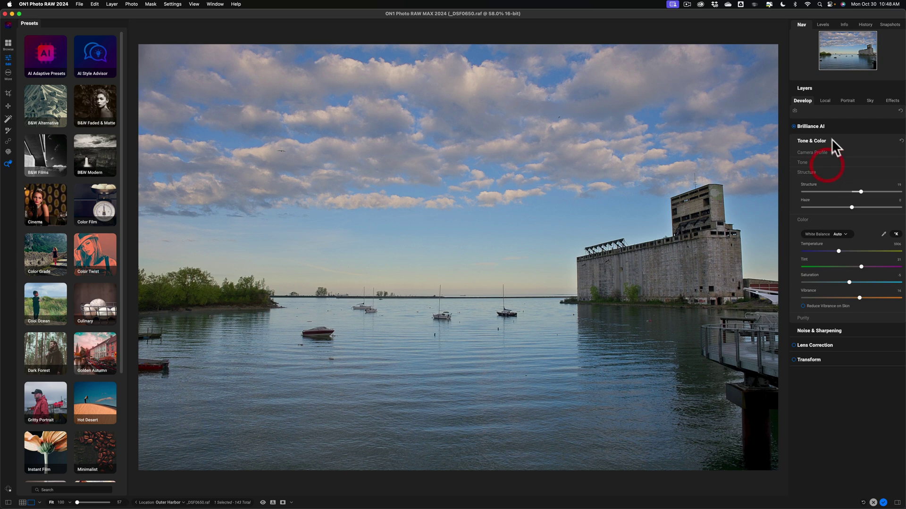
{"action": "left_click", "coordinate": [824, 101]}
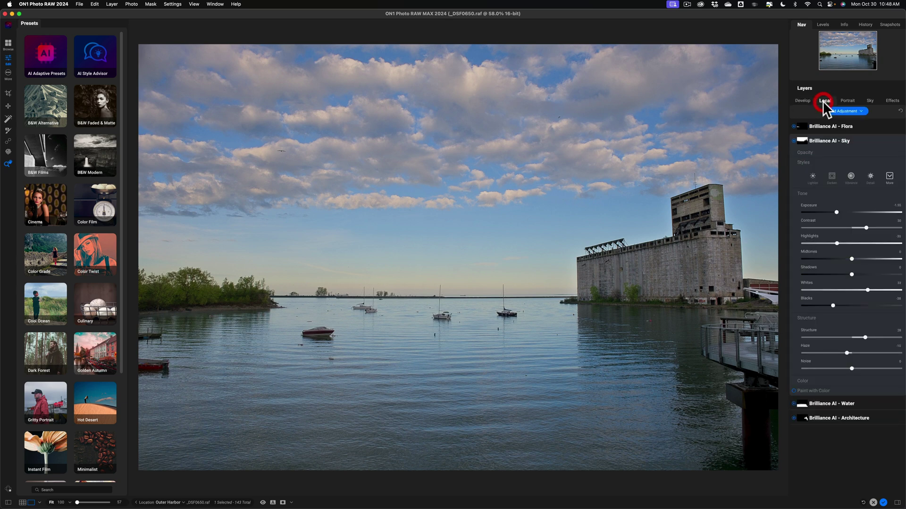
{"action": "left_click", "coordinate": [855, 141]}
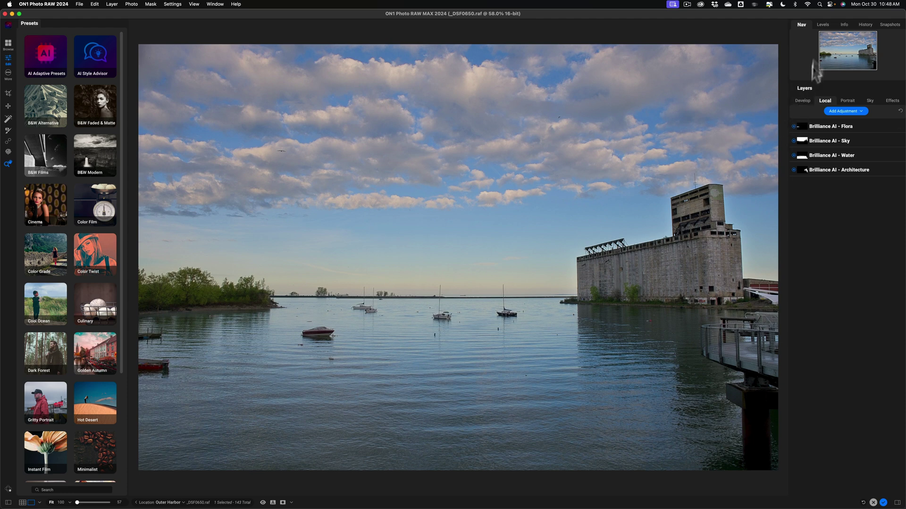
Step: Expand the Layers panel to show the _DSF0650.raf layer above Develop
{"action": "left_click", "coordinate": [845, 87]}
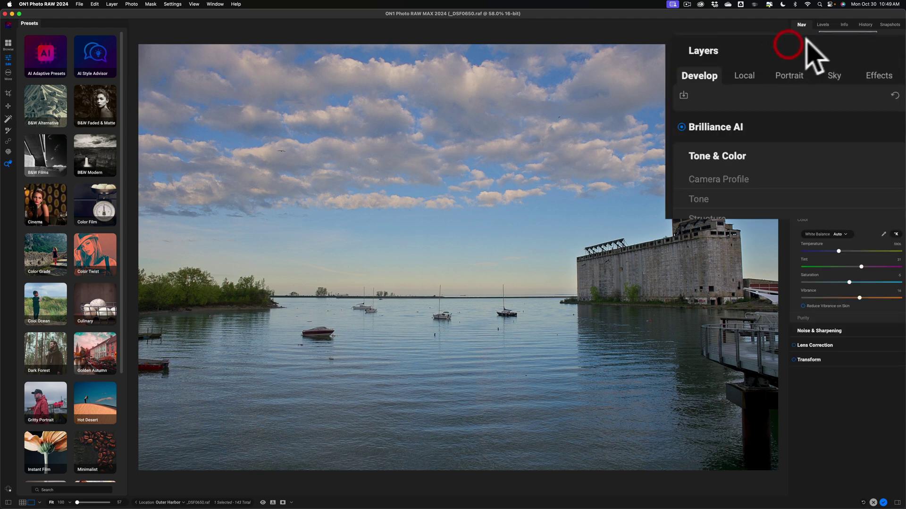